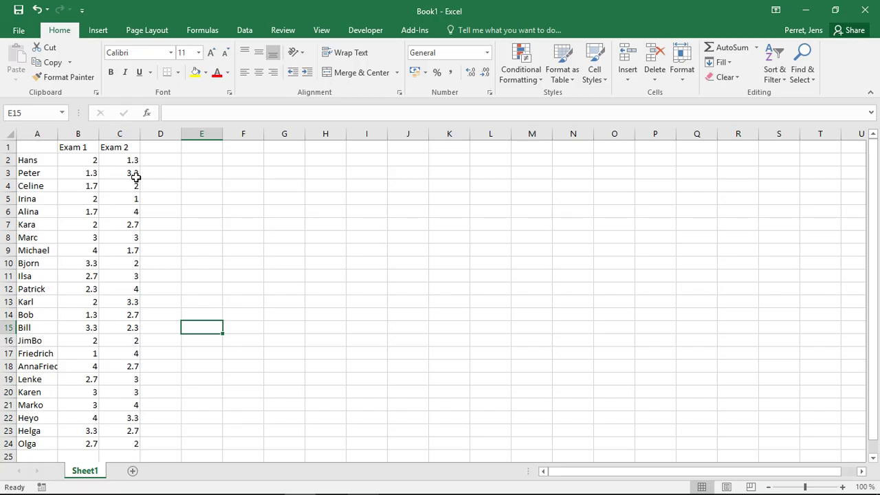
Step: Calculate the sample covariance of the two exams in cell E2 with COVARIANCE.S over B2:B24 and C2:C24
click(207, 161)
text(=C)
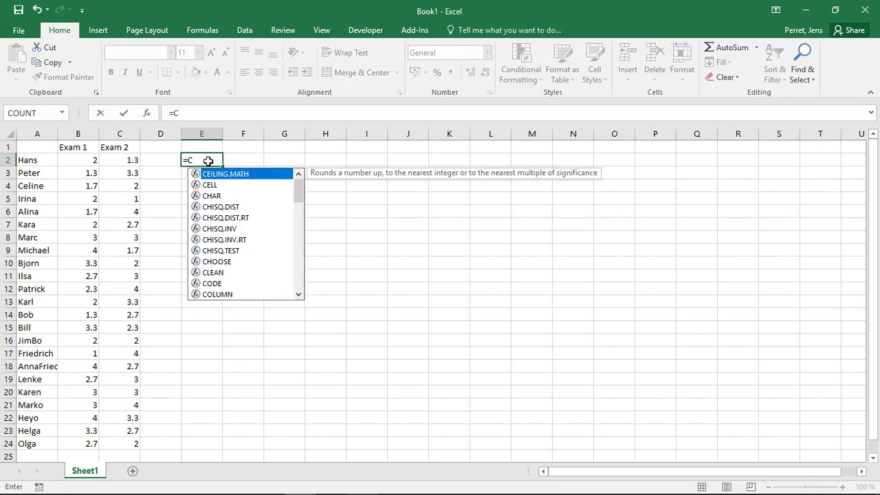
text(OVa)
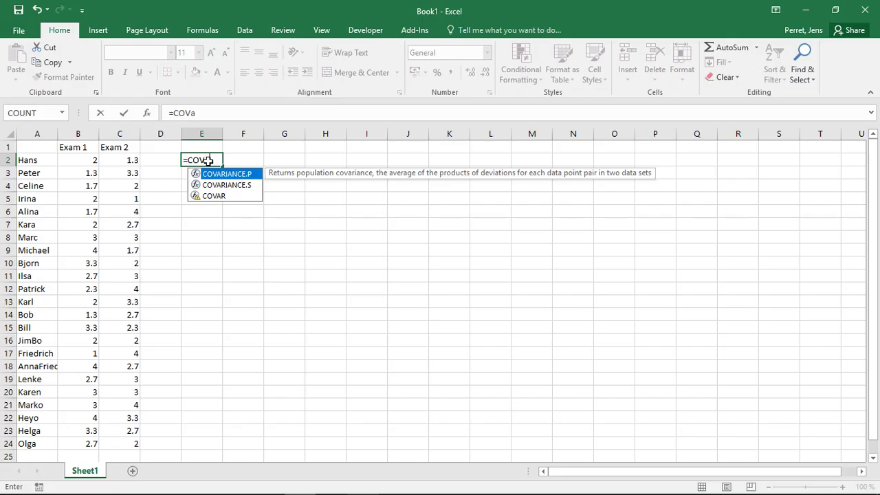
text(riance)
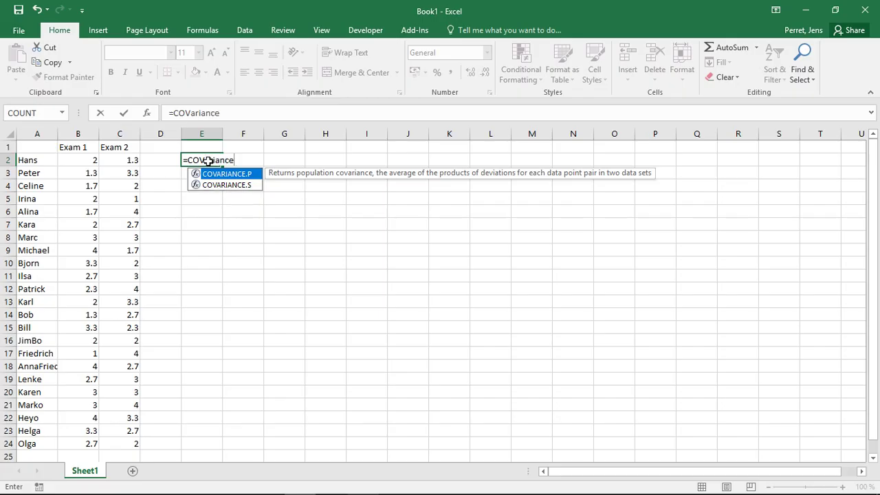
text(.s()
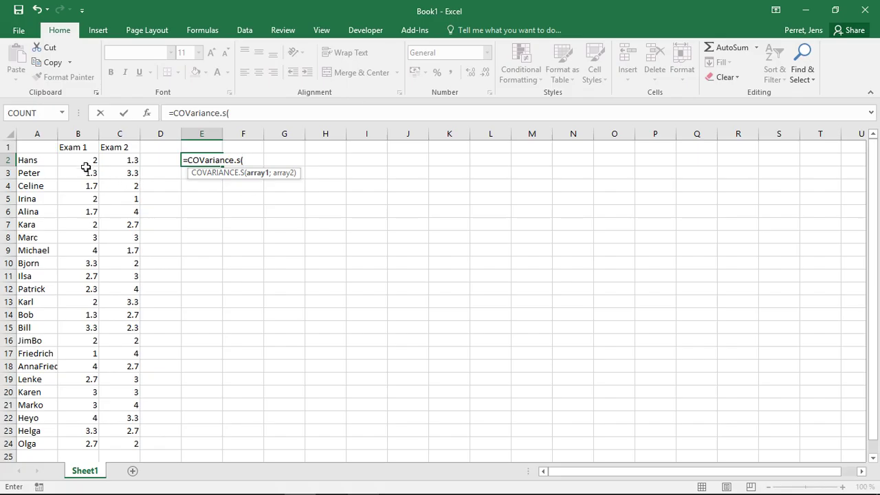
drag(84, 160, 92, 443)
text(;)
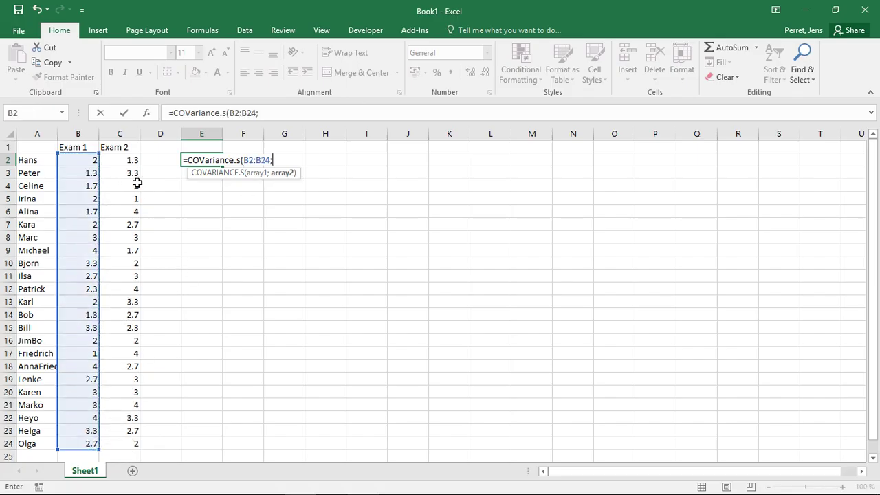
drag(124, 158, 128, 443)
text())
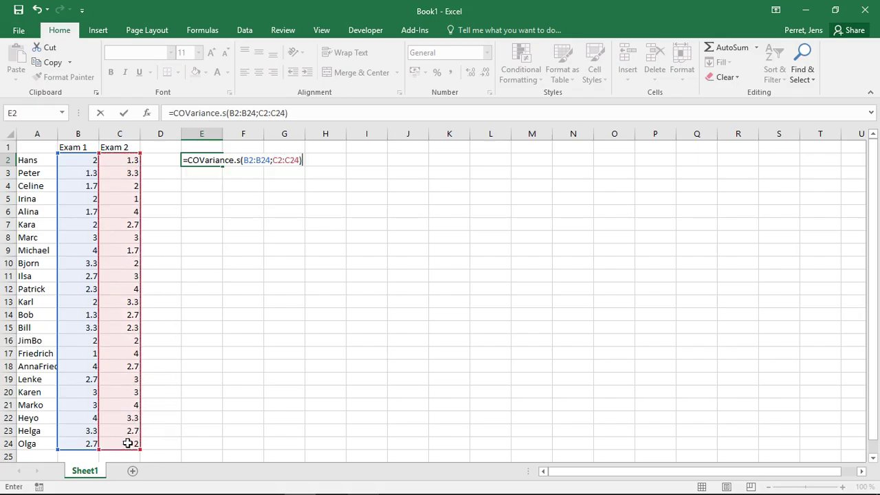
key(Return)
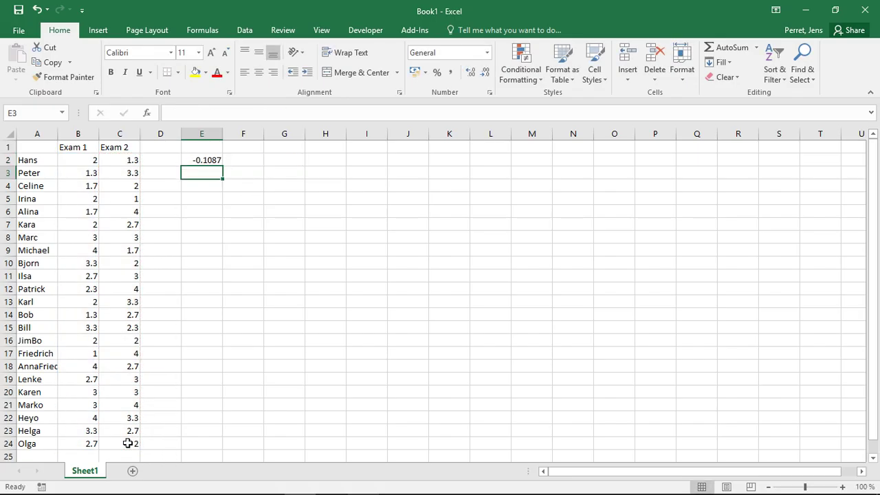
Step: Shorten the second array of the covariance formula in E2 to C2:C23
click(208, 160)
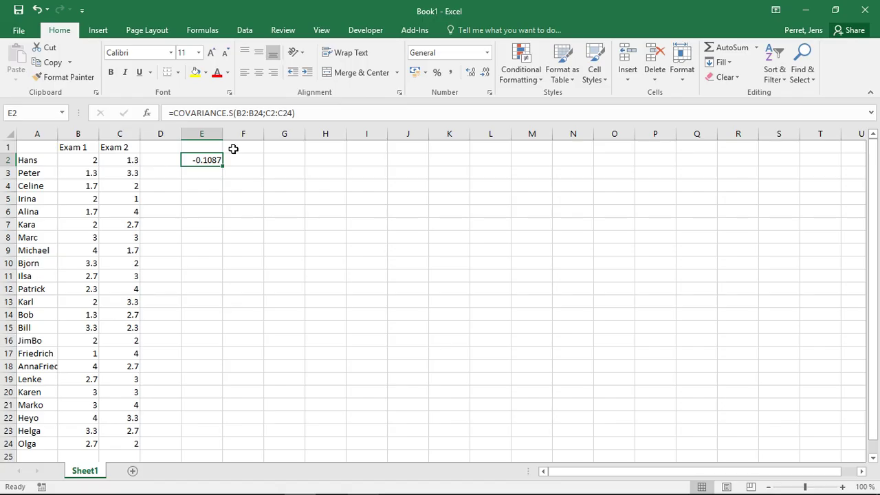
click(245, 115)
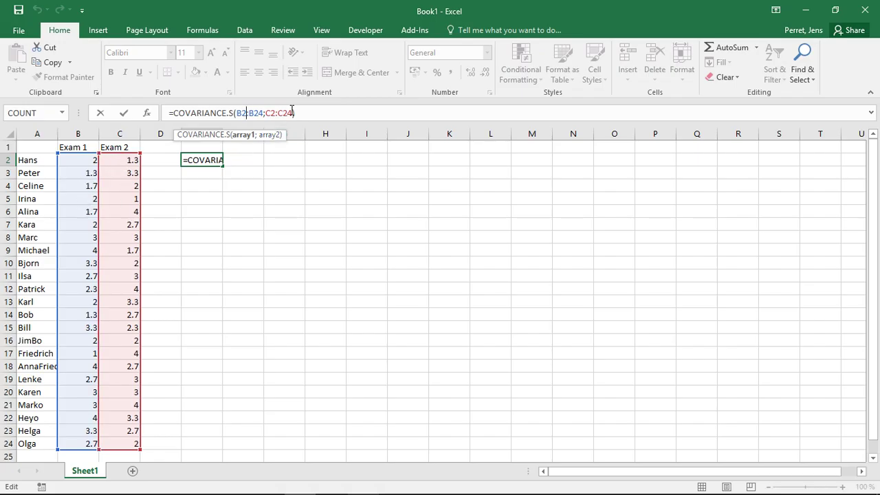
click(292, 113)
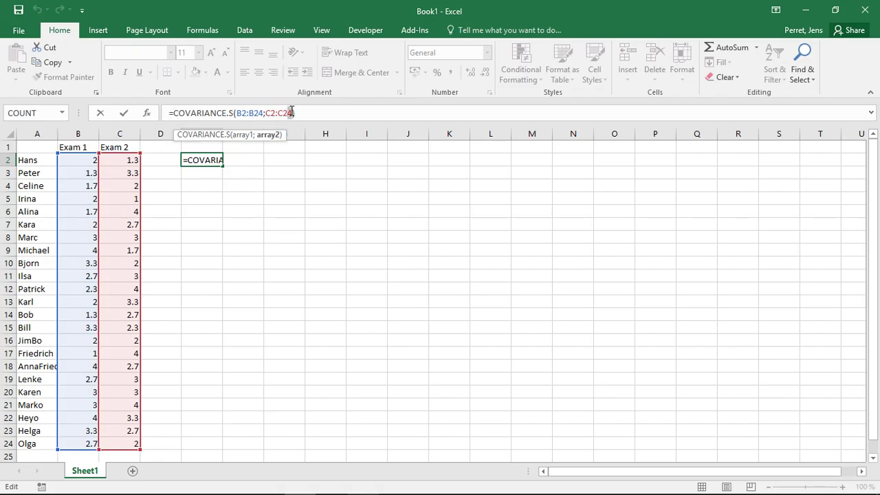
key(BackSpace)
text(3)
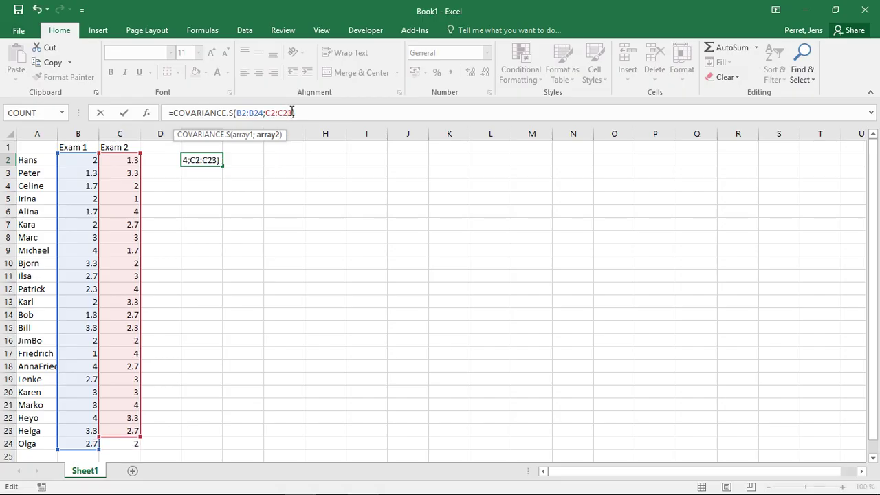
key(Return)
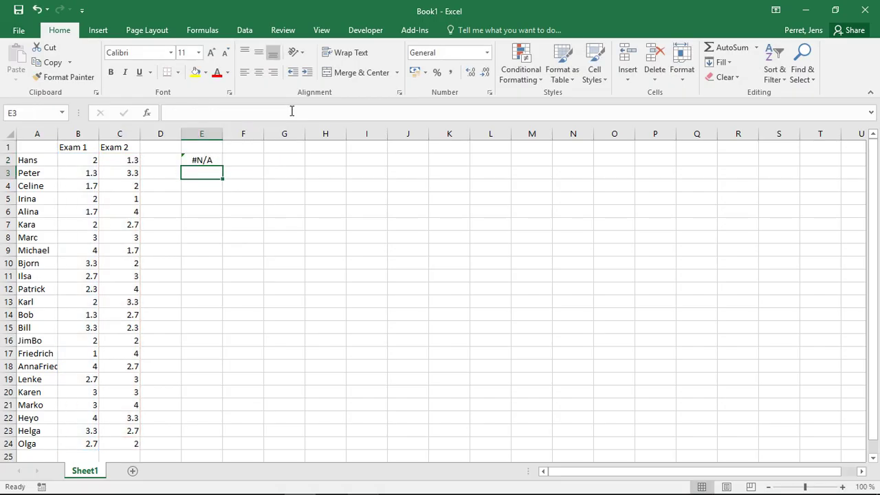
Step: Restore the second array of the covariance formula in E2 to C2:C24
click(183, 160)
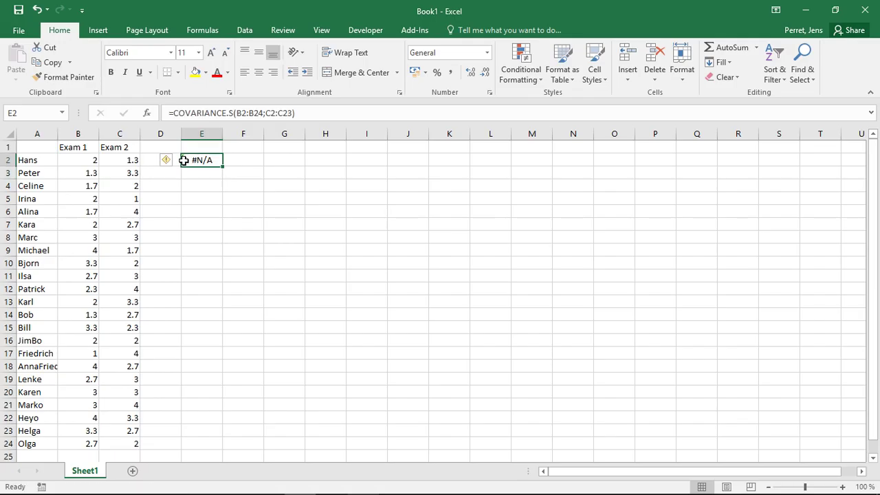
click(291, 114)
key(BackSpace)
text(4)
key(Return)
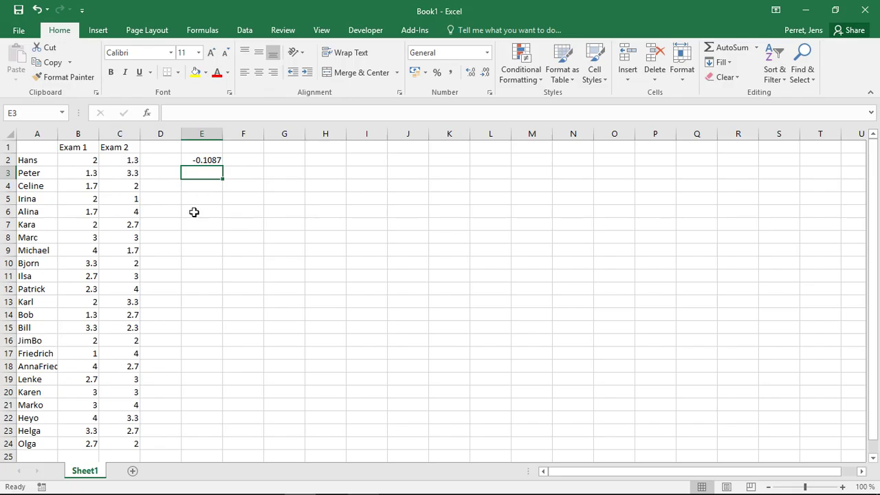
Step: Calculate the correlation coefficient of the two exams in cell E4 with CORREL over B2:B24 and C2:C24
key(Down)
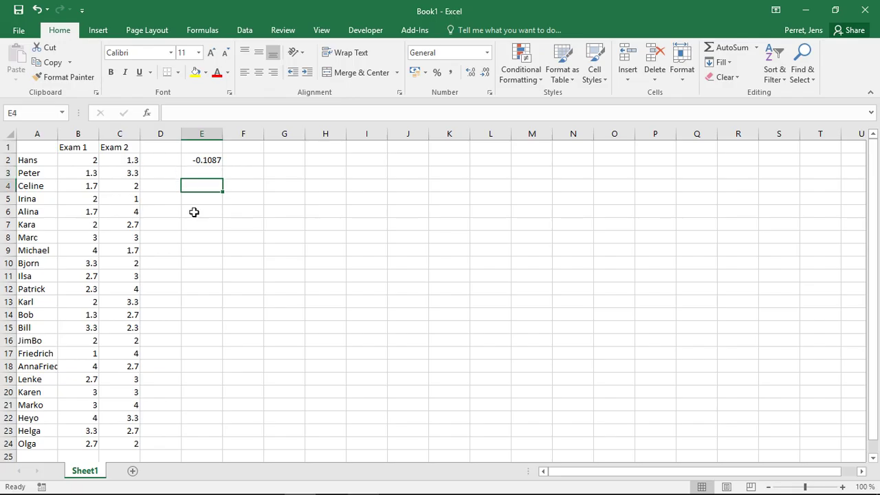
text(=COR)
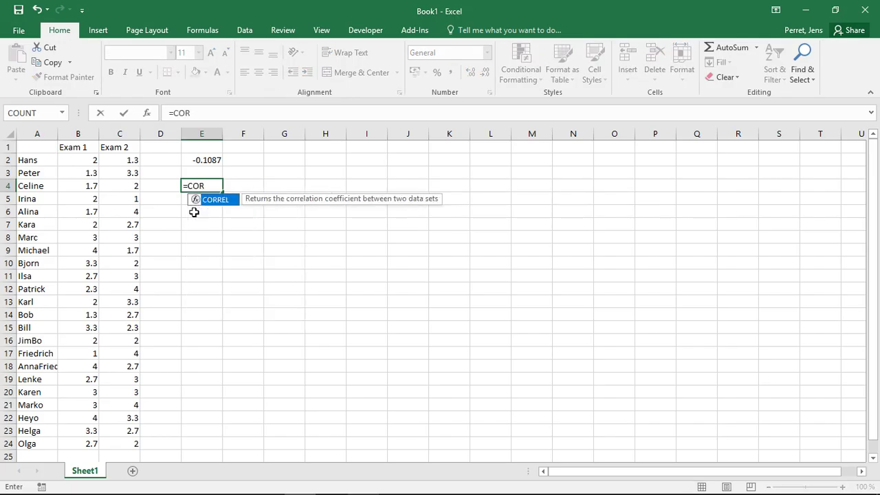
text(REL()
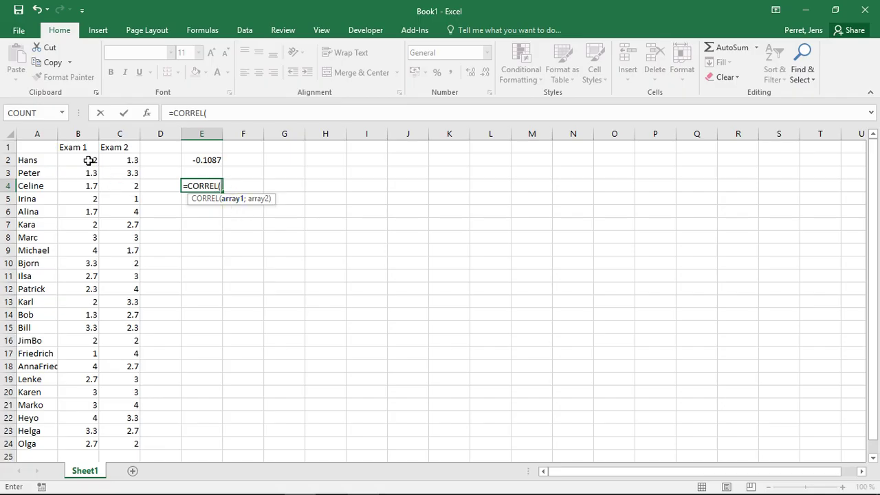
drag(88, 160, 84, 443)
text(;)
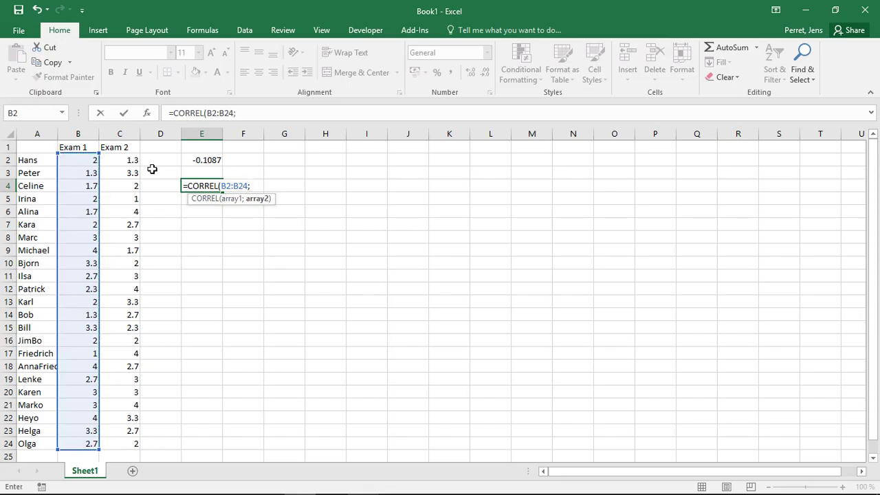
drag(141, 163, 138, 443)
text())
key(Return)
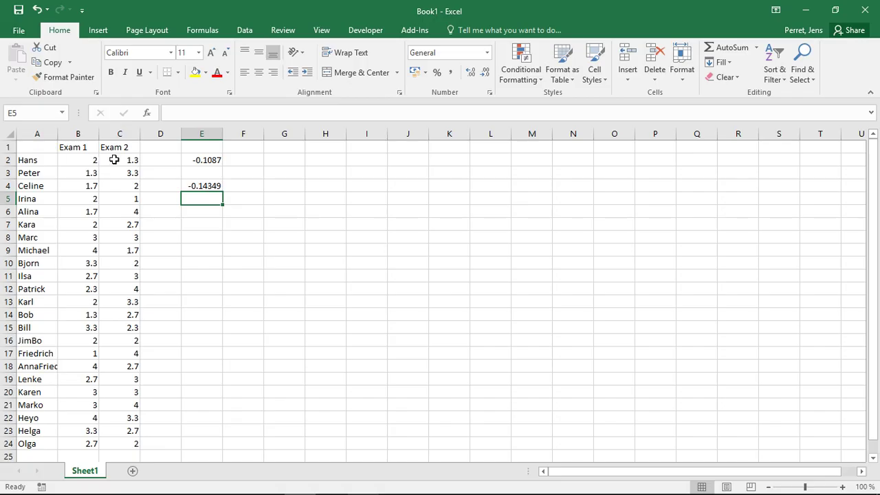
click(114, 160)
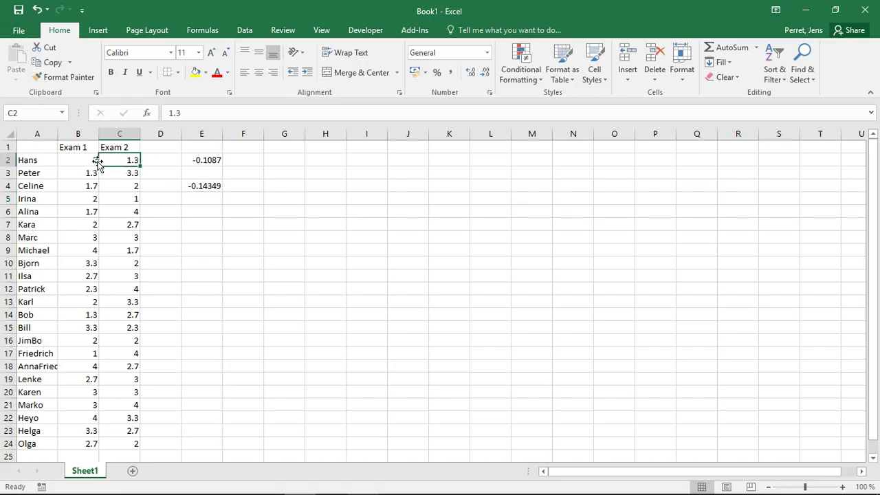
drag(107, 165, 103, 165)
drag(86, 199, 114, 199)
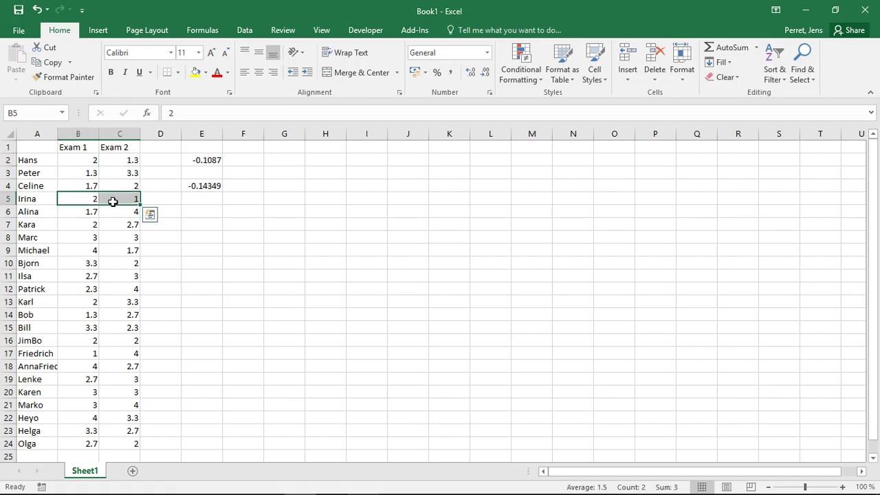
Step: Shorten the second array of the CORREL formula in E4 to C2:C23
click(205, 187)
click(260, 114)
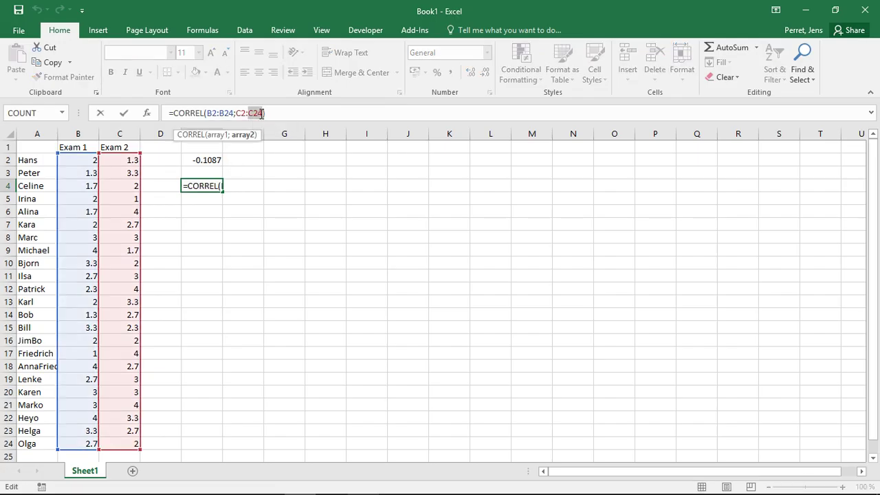
key(shift+Left)
text(3)
key(Return)
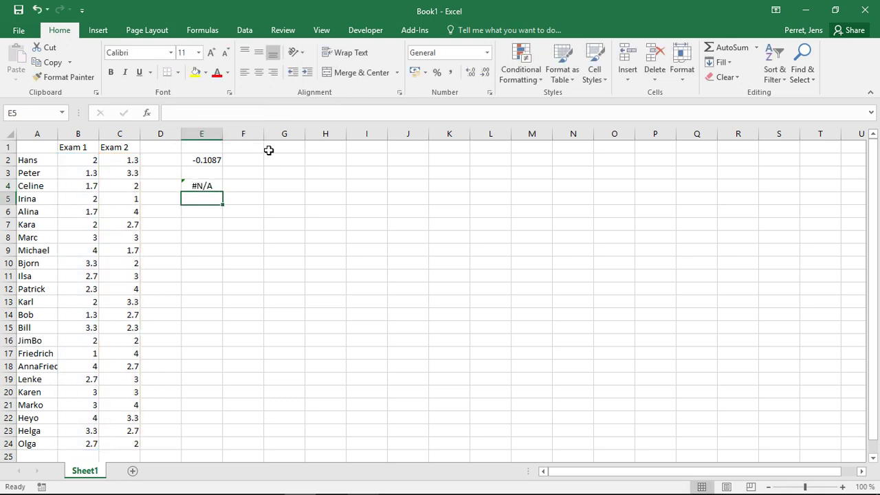
Step: Restore the second array of the CORREL formula in E4 to C2:C24 and reselect that cell
key(Up)
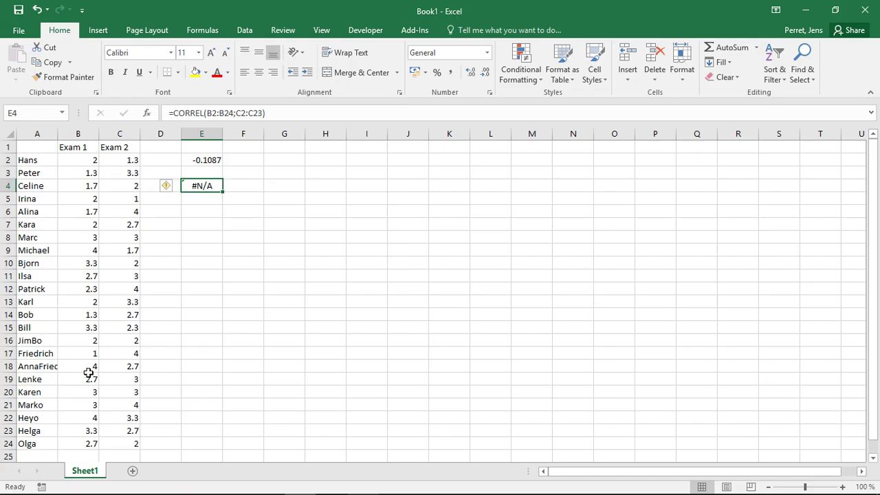
click(261, 113)
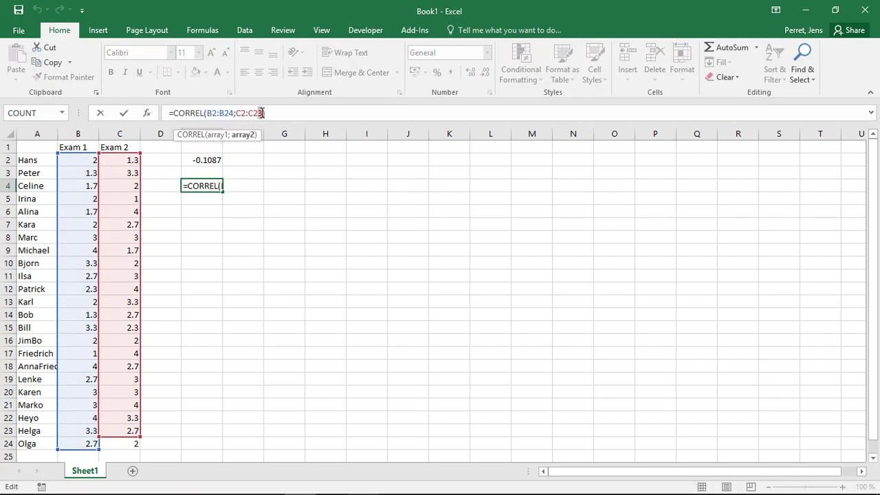
key(BackSpace)
text(4))
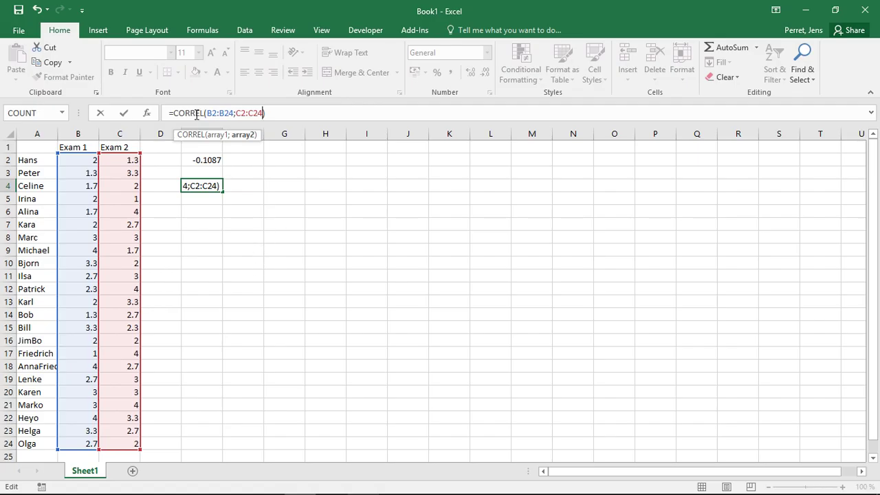
key(Return)
key(Up)
key(Up)
key(Up)
key(Down)
key(Down)
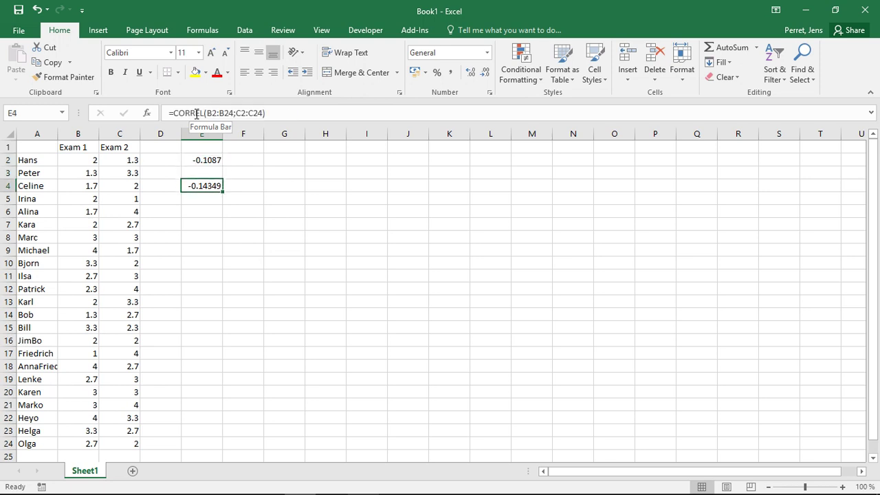